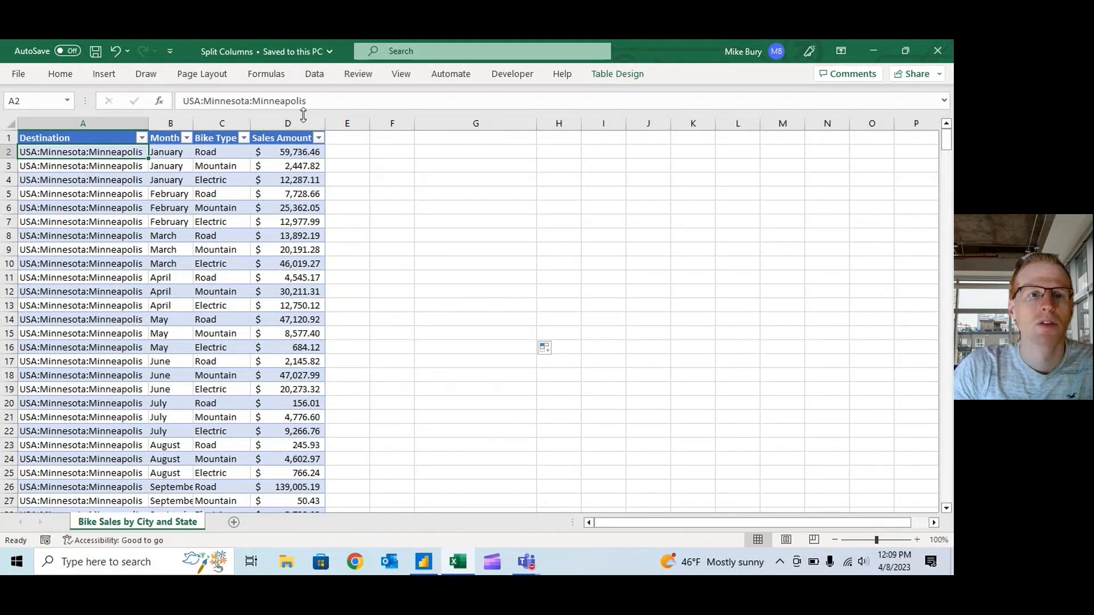
# Step: Review the Sales Amount, Bike Type, Month and Destination columns of the bike sales table
pyautogui.click(288, 121)
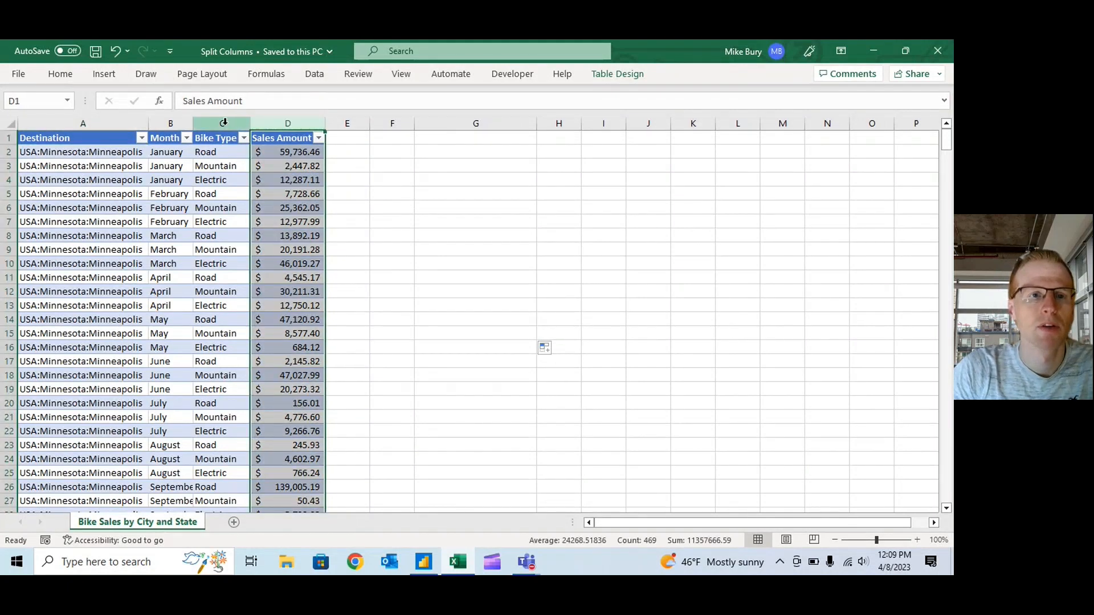
pyautogui.click(227, 121)
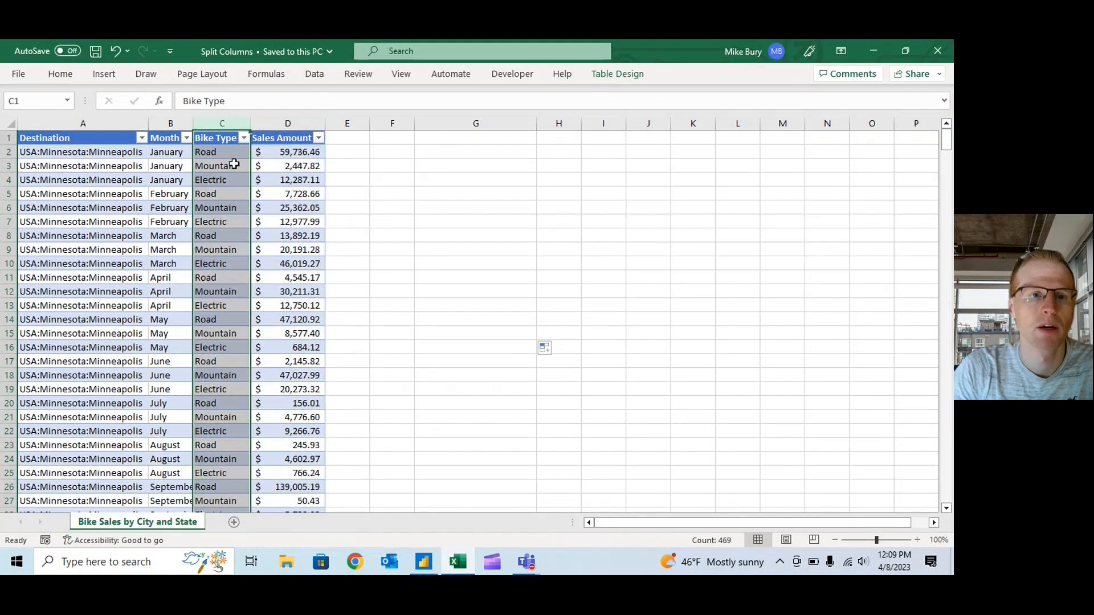
pyautogui.click(165, 122)
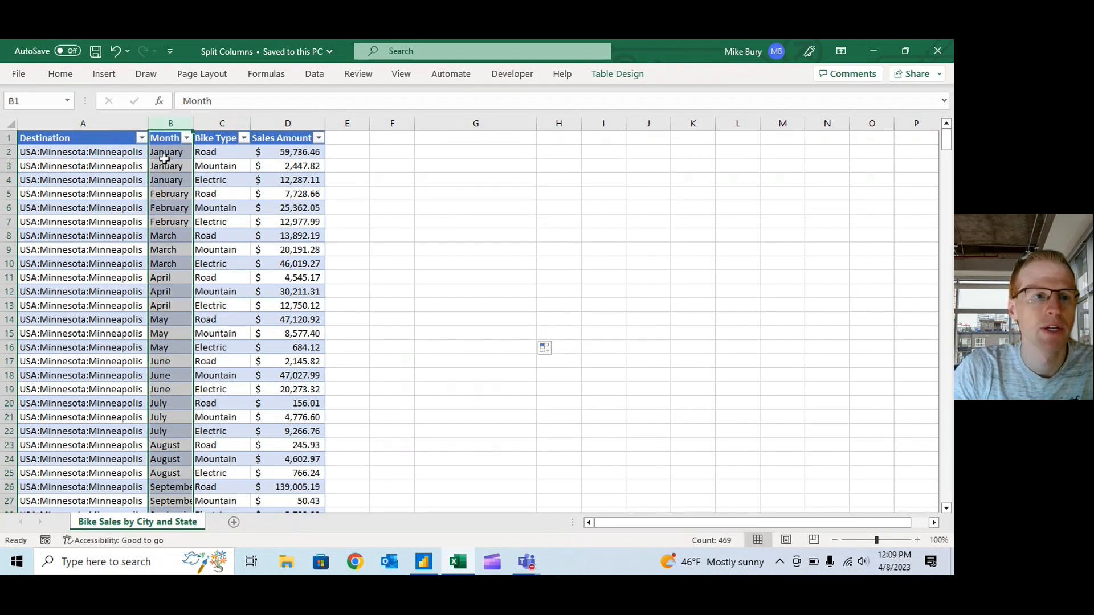
pyautogui.click(95, 117)
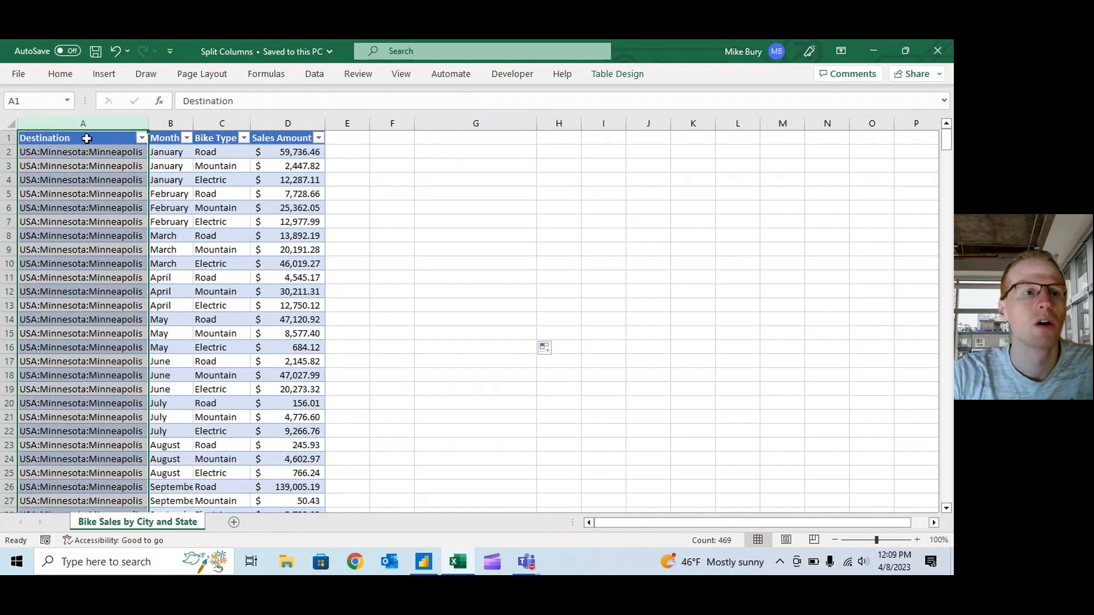
pyautogui.click(73, 157)
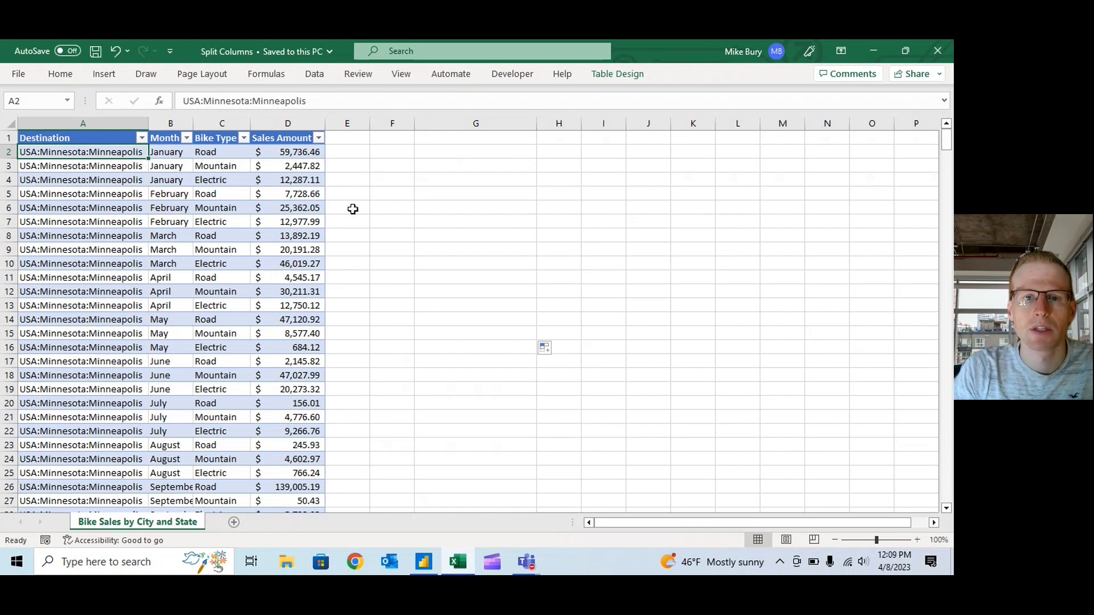
# Step: Switch to the Split Columns report in Power BI Desktop and open its data in Power Query Editor
pyautogui.hotkey('alt', 'Tab')
pyautogui.hotkey('alt', 'Tab')
pyautogui.hotkey('alt', 'Tab')
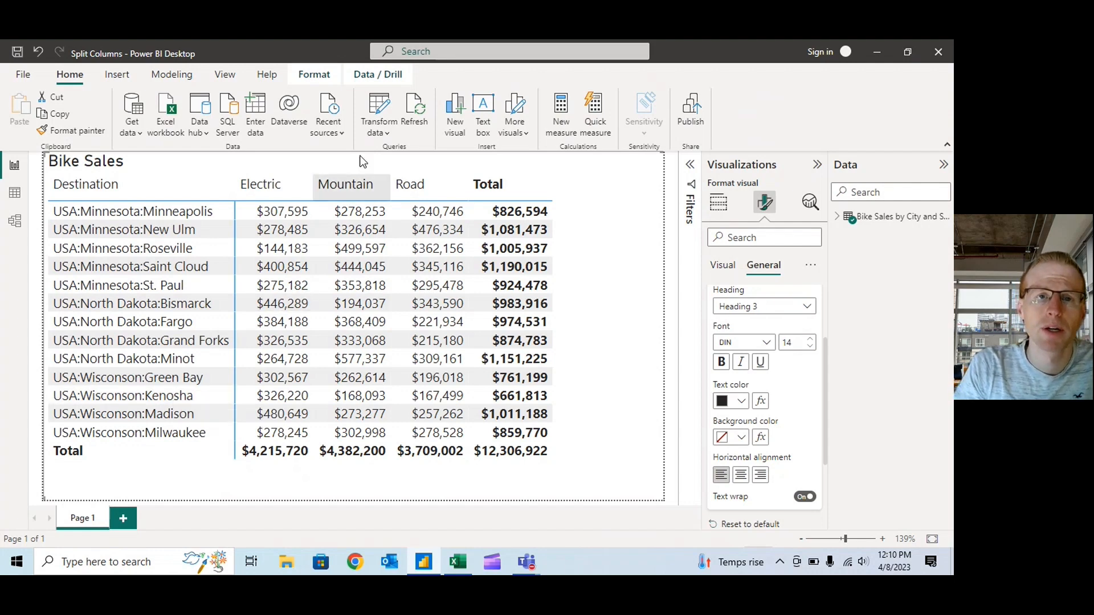
pyautogui.click(381, 113)
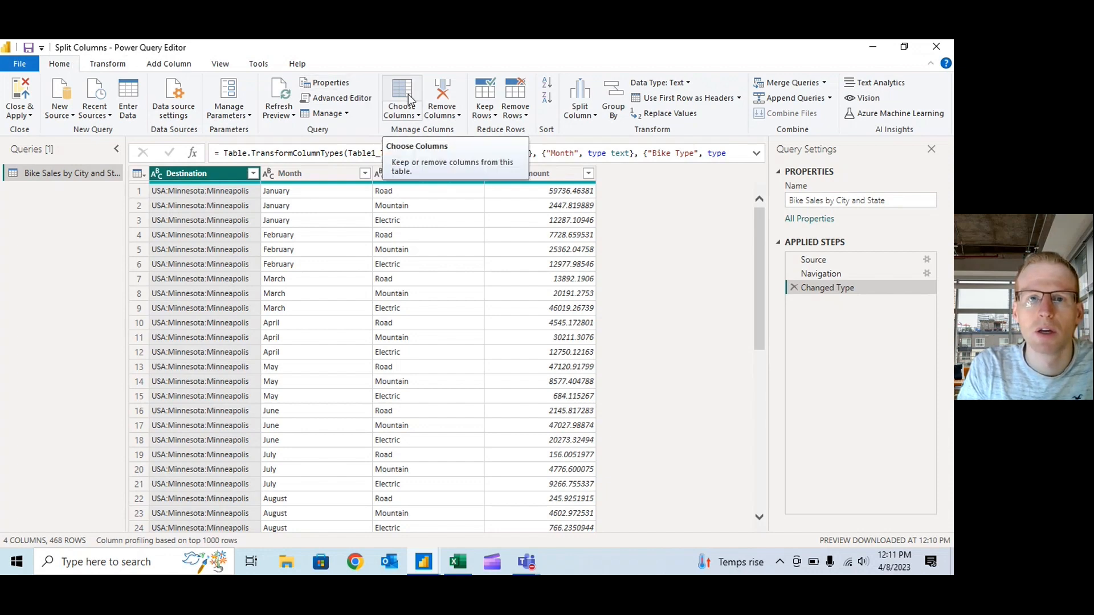
# Step: Split the Destination column by the colon delimiter at each occurrence
pyautogui.click(594, 116)
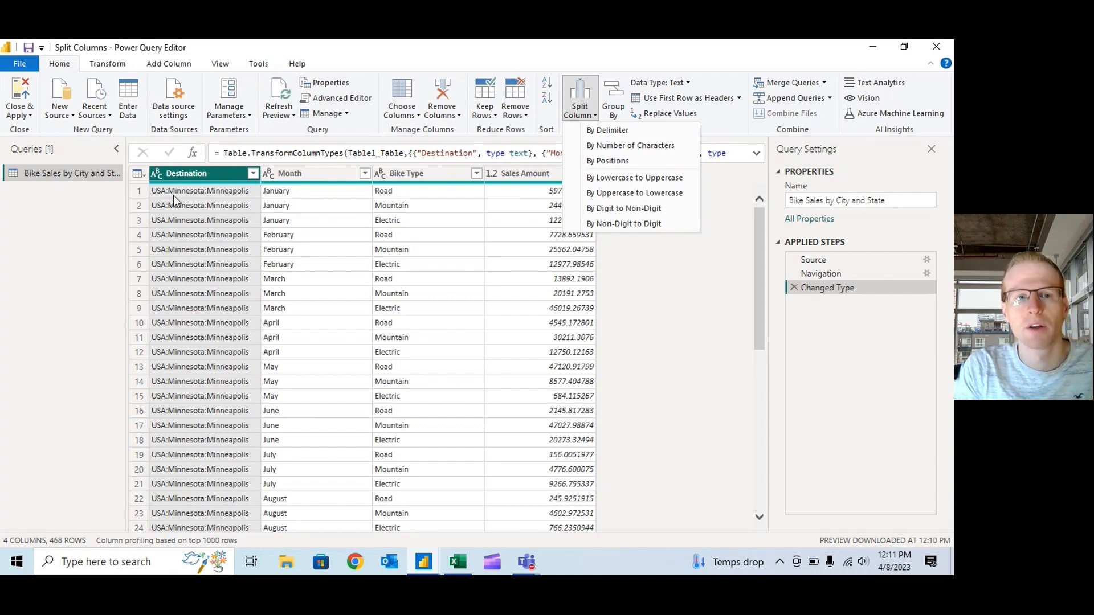
pyautogui.click(624, 135)
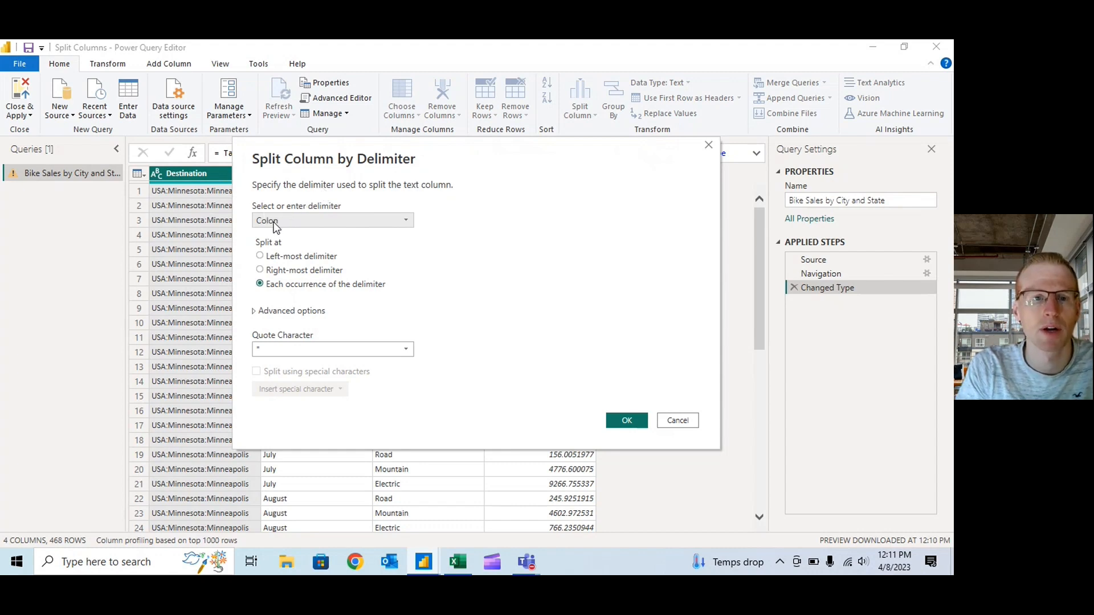
pyautogui.click(260, 257)
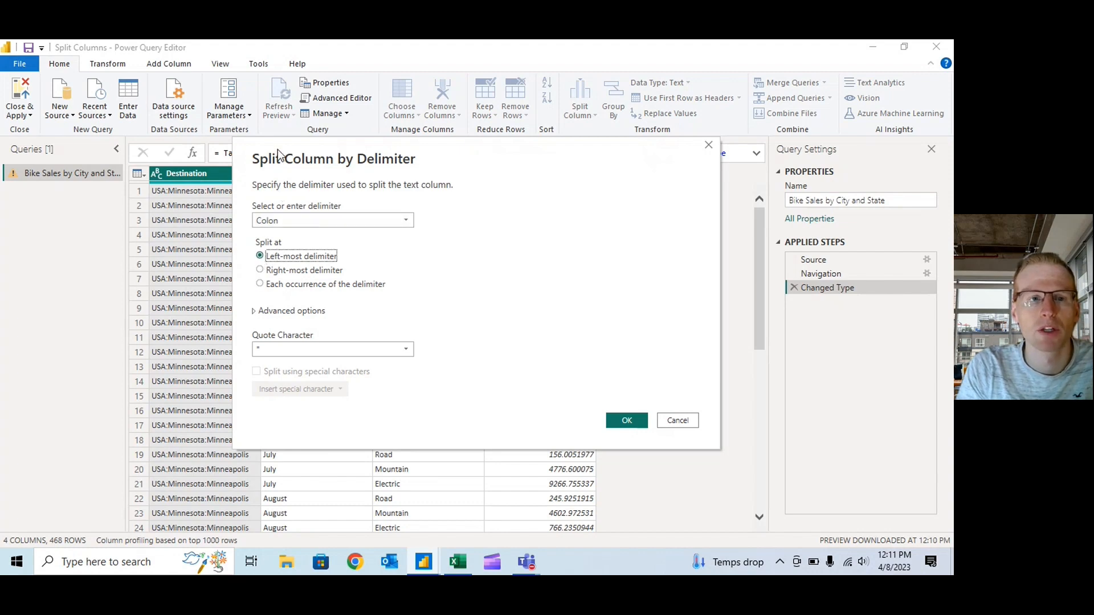
pyautogui.moveTo(279, 154); pyautogui.dragTo(313, 158)
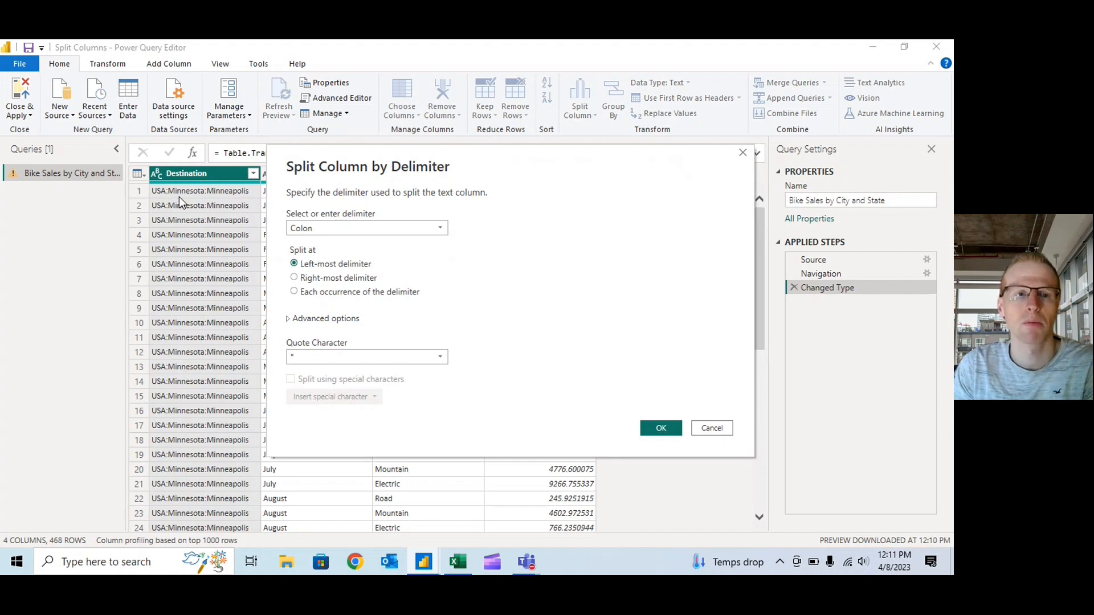
pyautogui.click(313, 279)
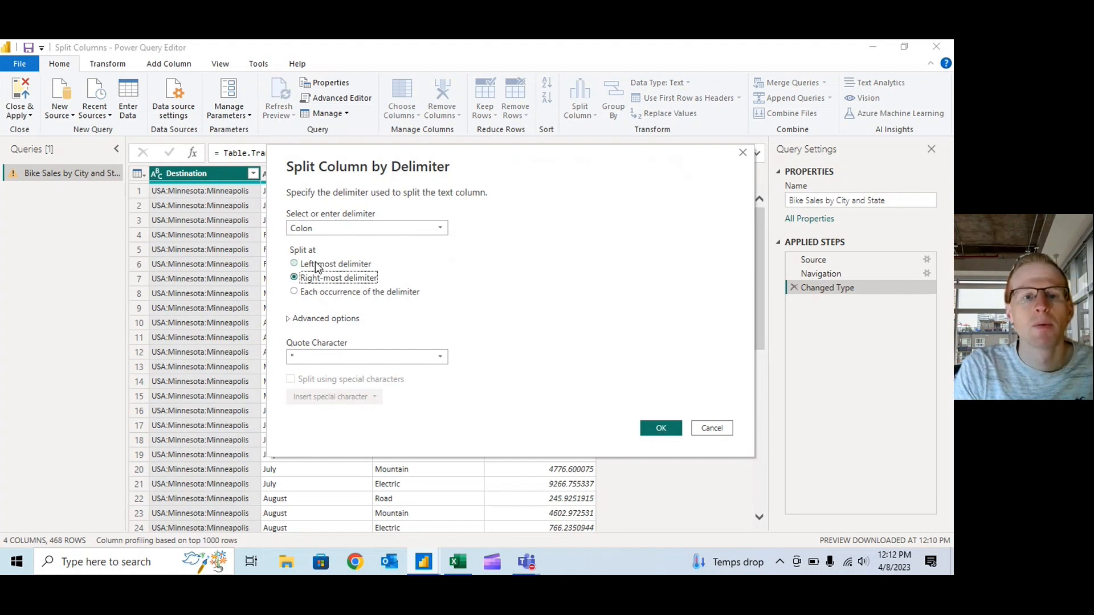
pyautogui.click(332, 294)
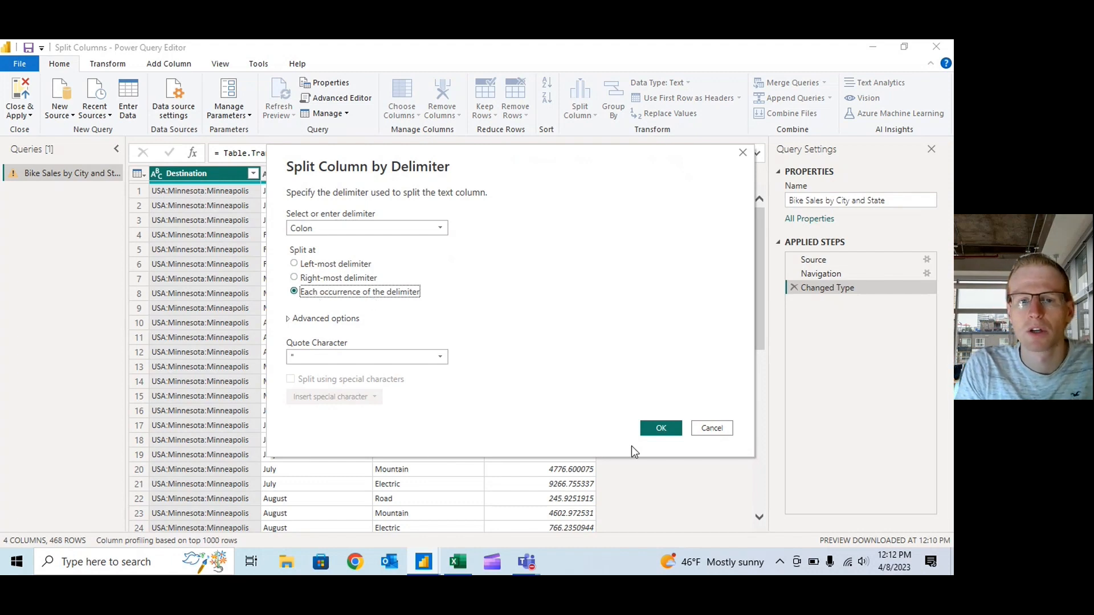
pyautogui.click(661, 429)
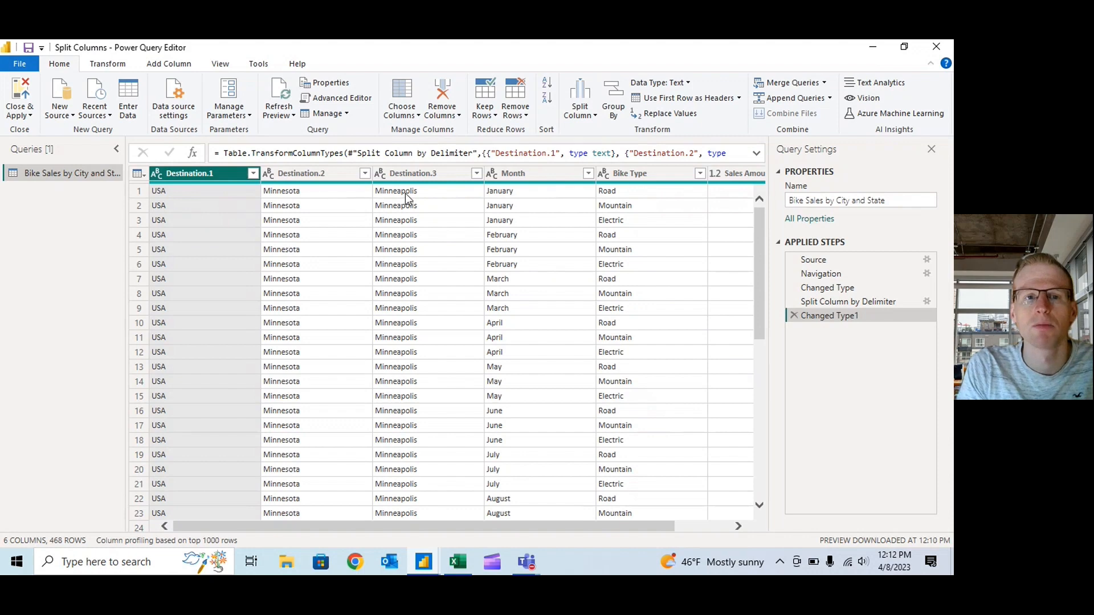
# Step: Rename the three split destination columns Country, State and City, and apply the query changes to the report
pyautogui.doubleClick(207, 174)
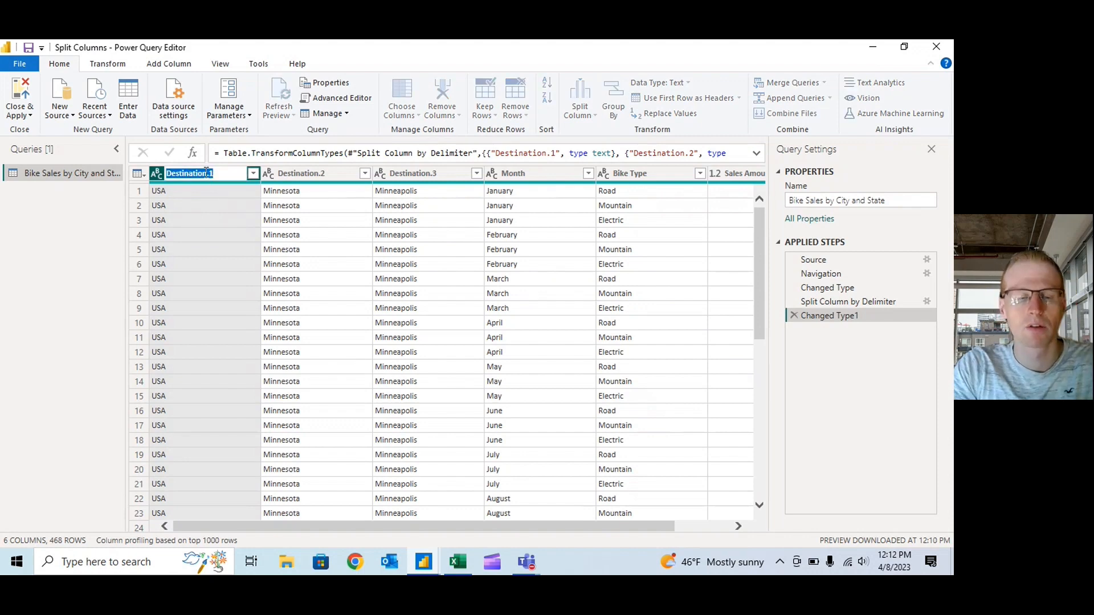
pyautogui.write('Count')
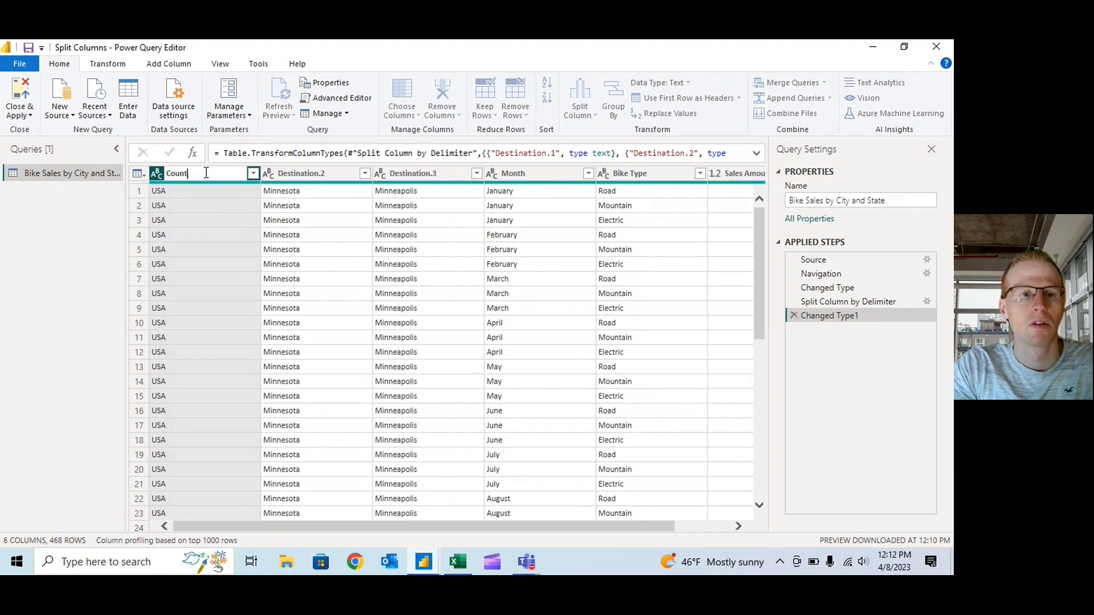
pyautogui.write('ry')
pyautogui.press('Return')
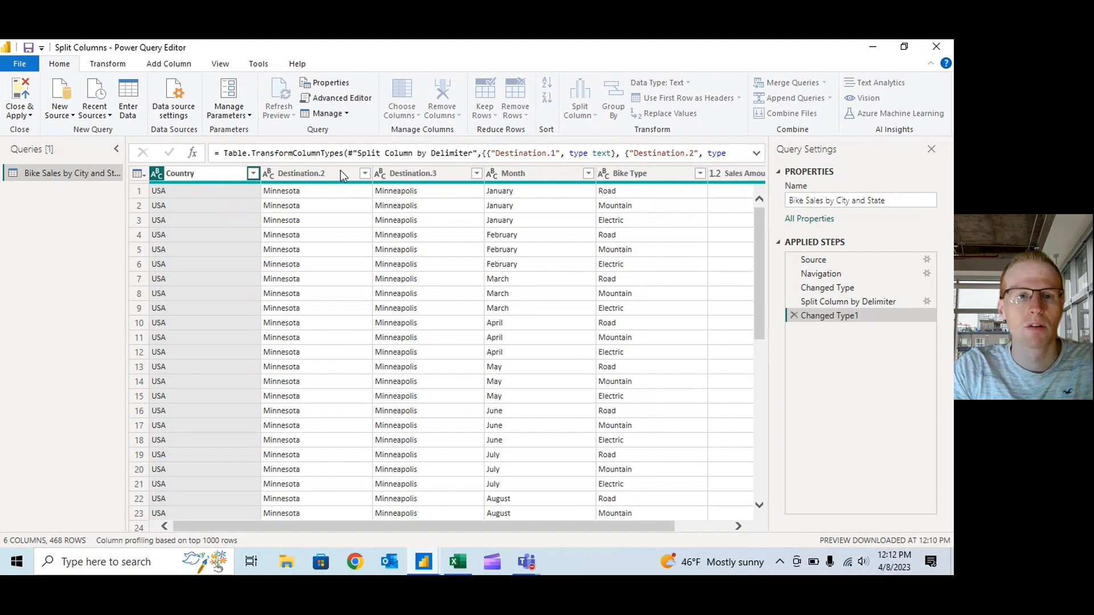
pyautogui.doubleClick(321, 174)
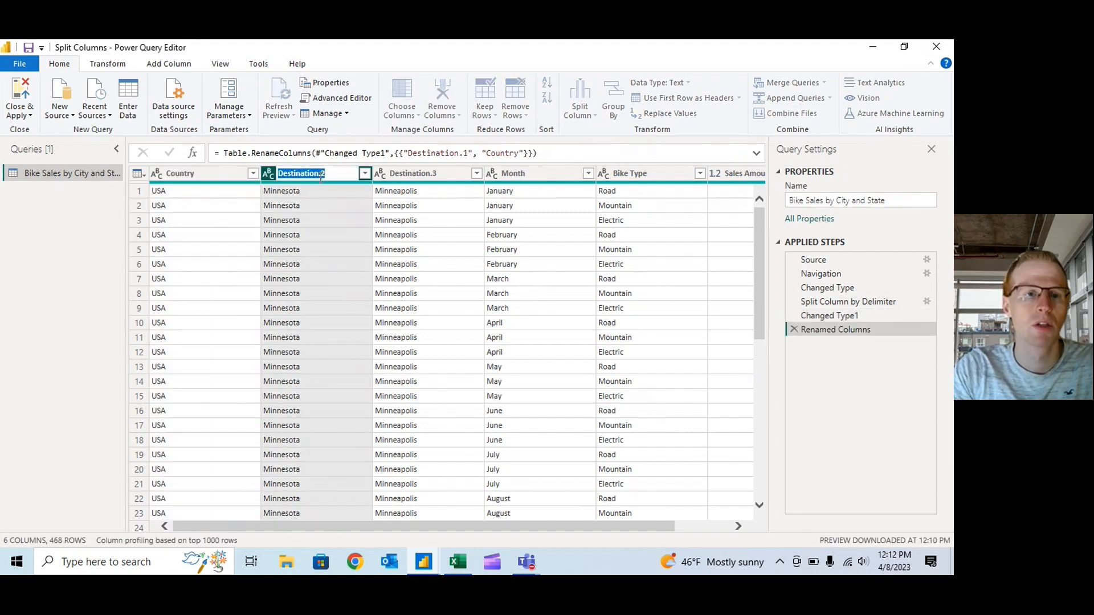
pyautogui.write('State')
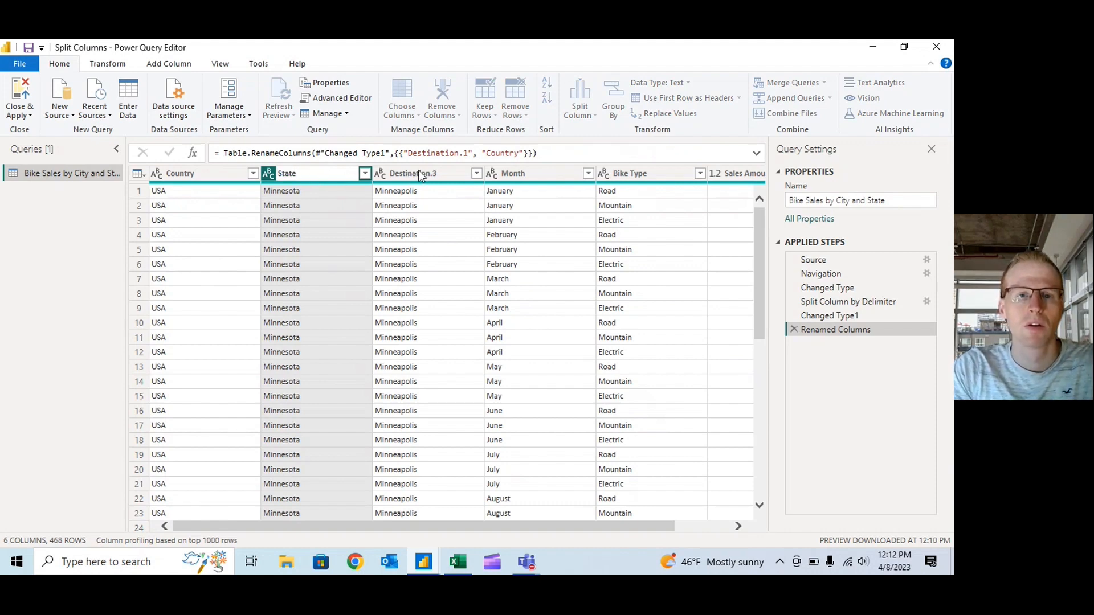
pyautogui.press('Return')
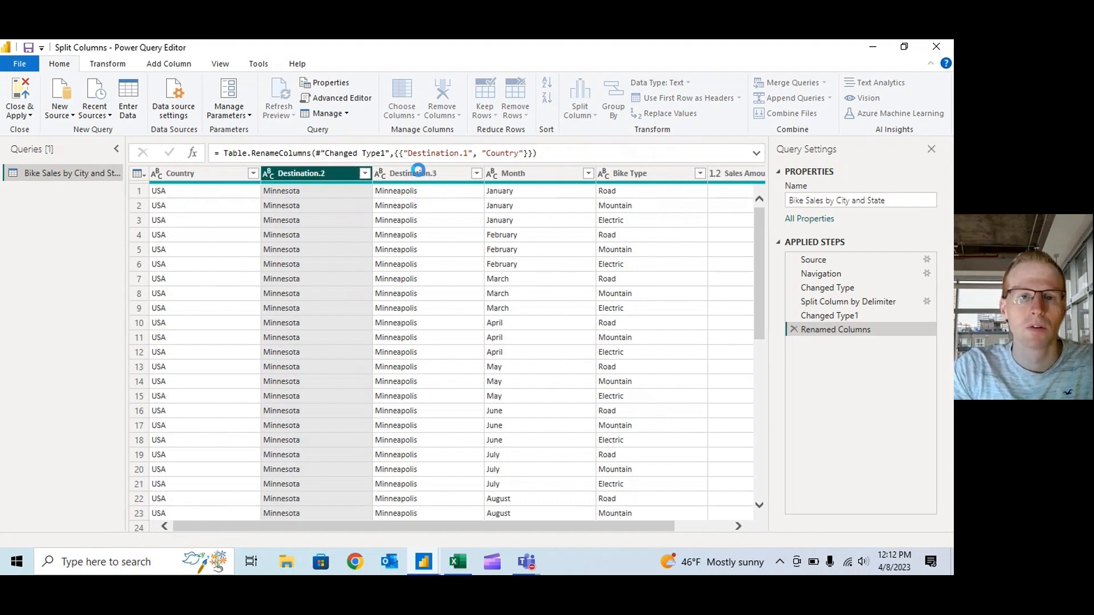
pyautogui.doubleClick(418, 170)
pyautogui.write('City')
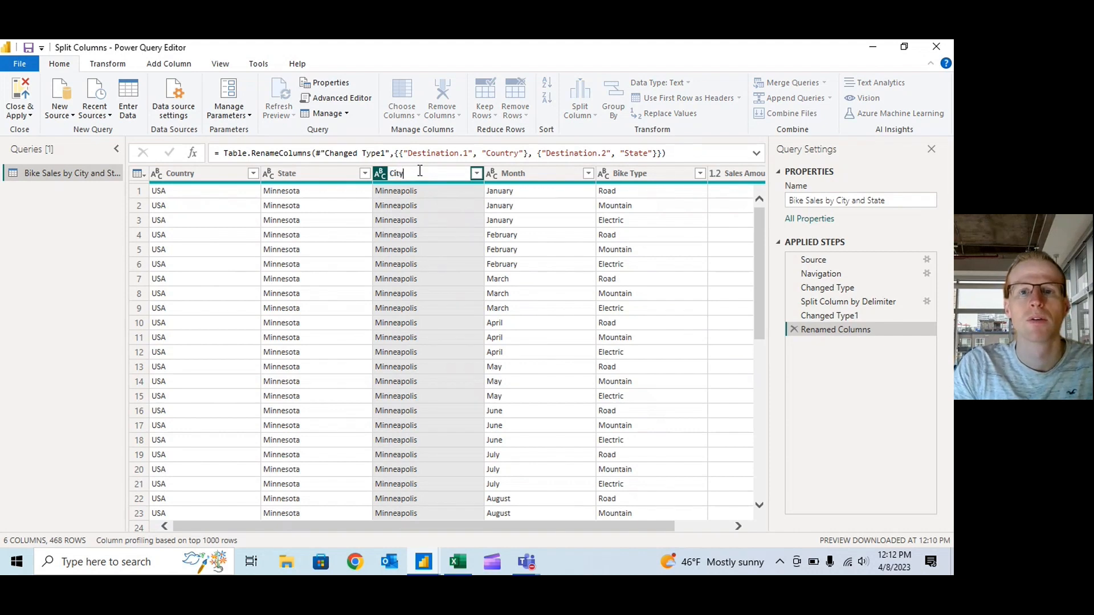
pyautogui.press('Return')
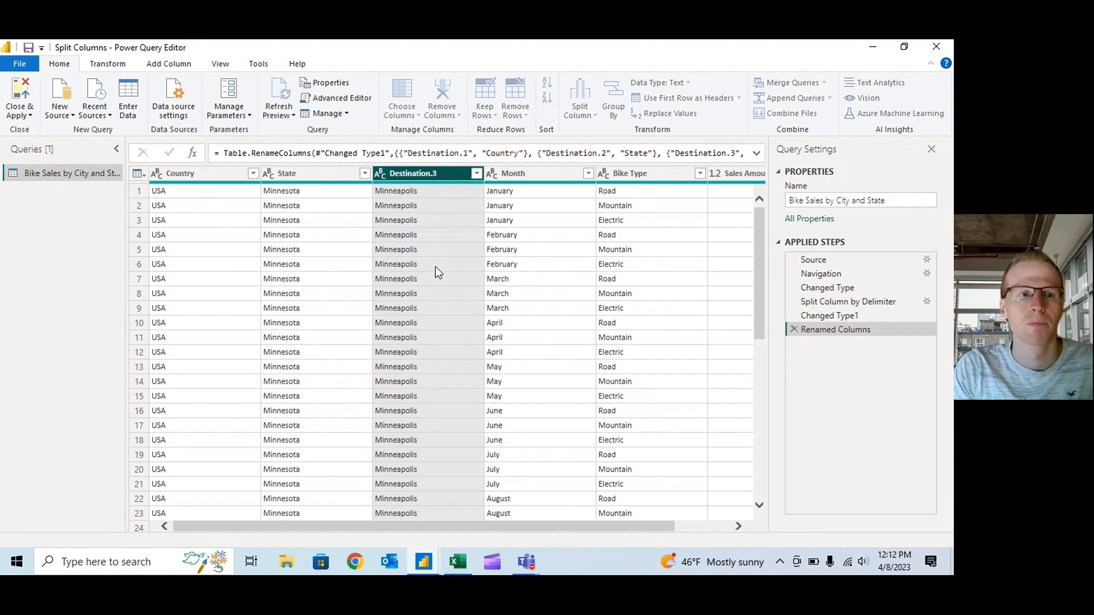
pyautogui.click(31, 97)
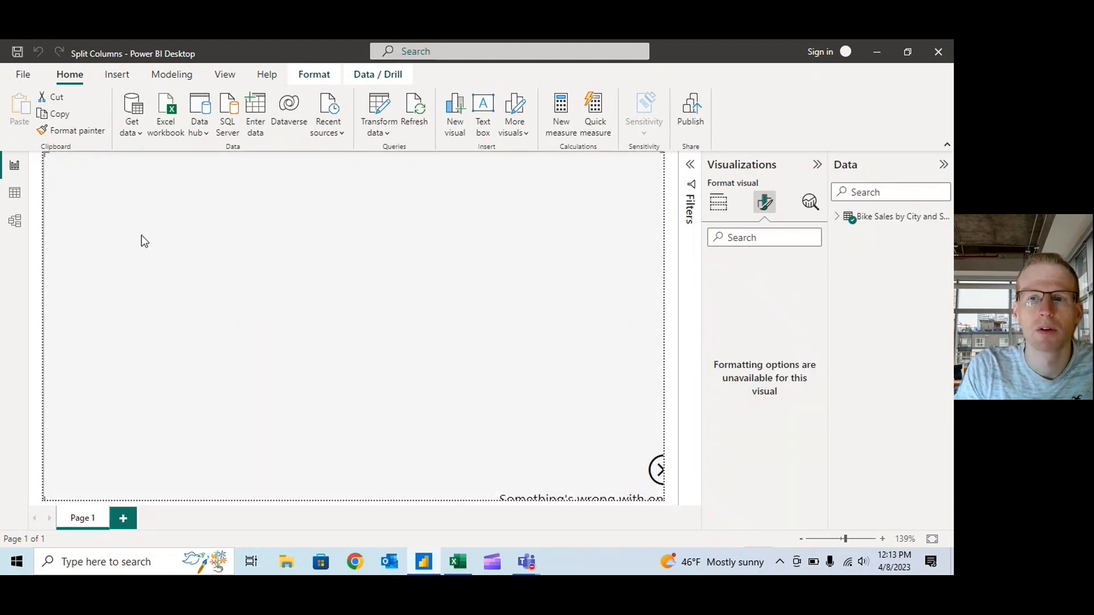
# Step: Replace the broken Destination field in the Bike Sales matrix rows with Country, State and City, in that order
pyautogui.click(719, 205)
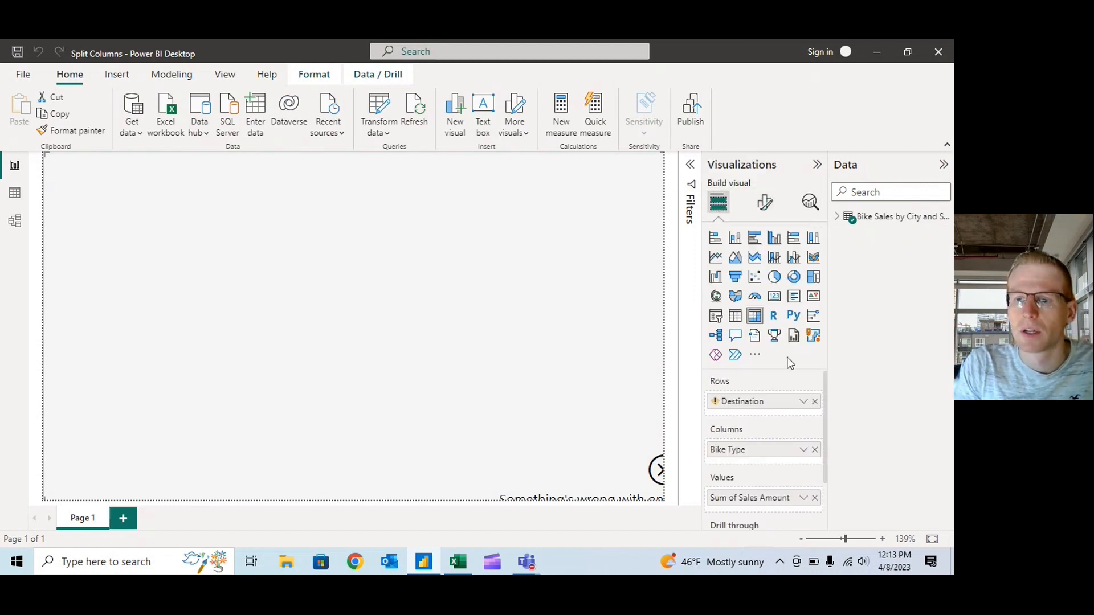
pyautogui.click(815, 402)
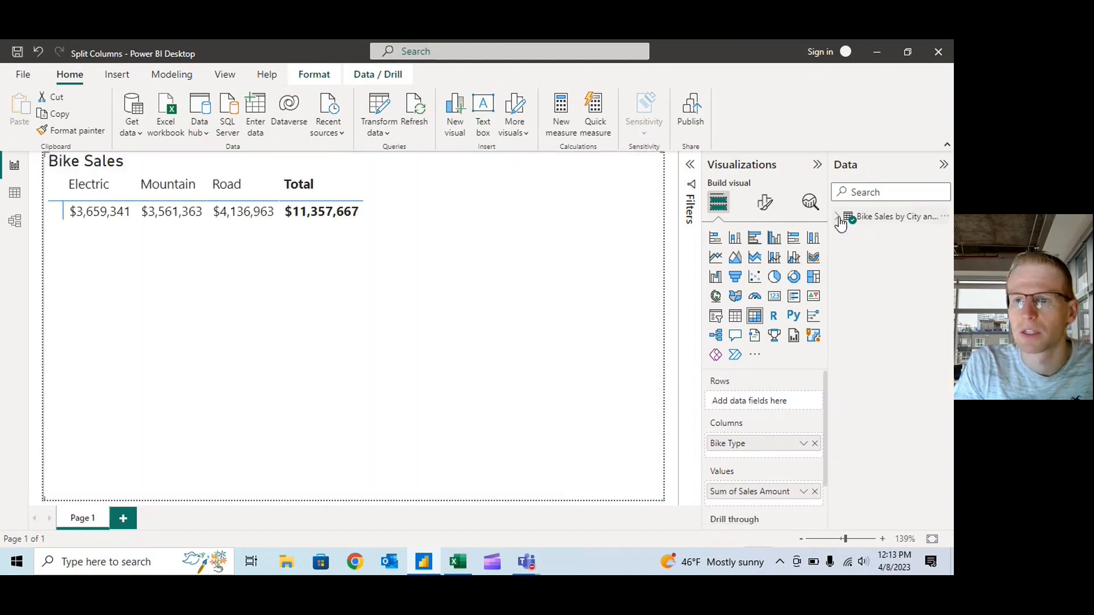
pyautogui.click(846, 217)
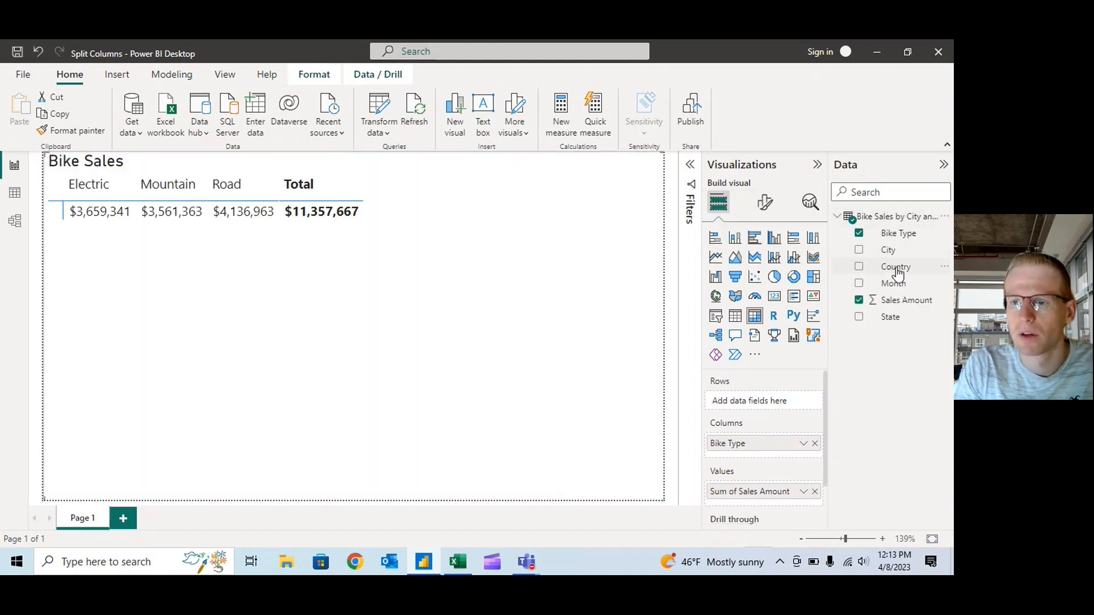
pyautogui.moveTo(899, 275); pyautogui.dragTo(744, 411)
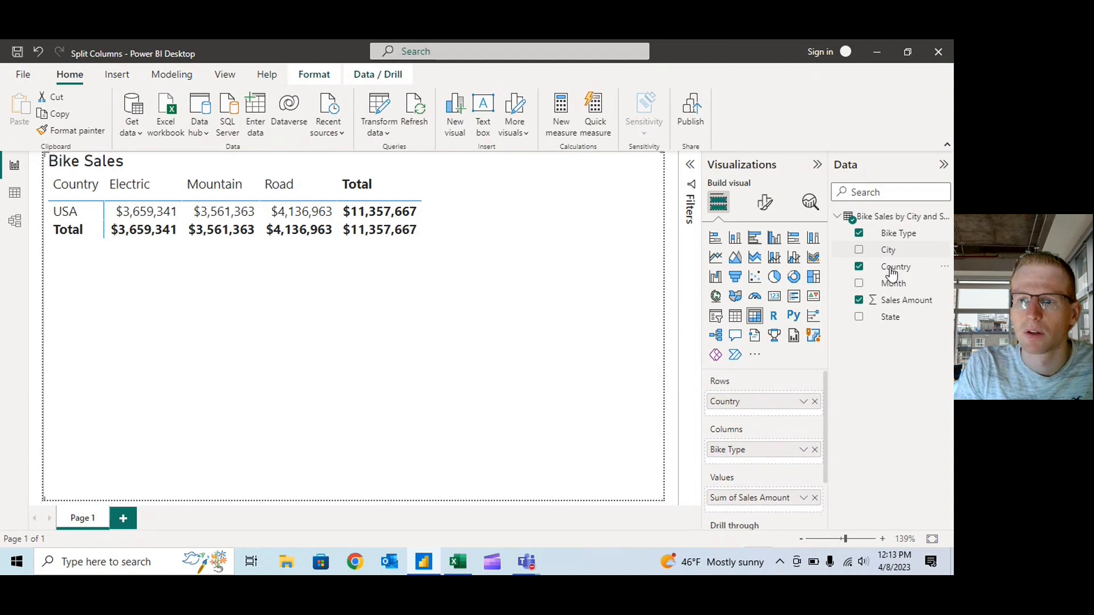
pyautogui.moveTo(887, 318); pyautogui.dragTo(778, 408)
pyautogui.moveTo(888, 250); pyautogui.dragTo(767, 427)
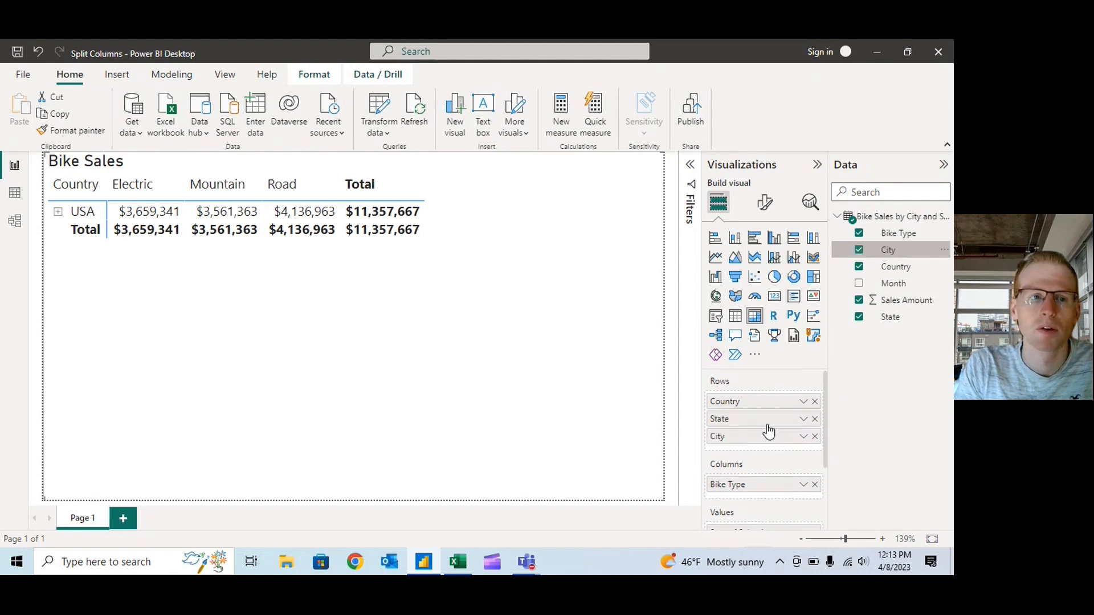
# Step: Expand USA and its Minnesota row in the Bike Sales matrix down to city level
pyautogui.click(58, 213)
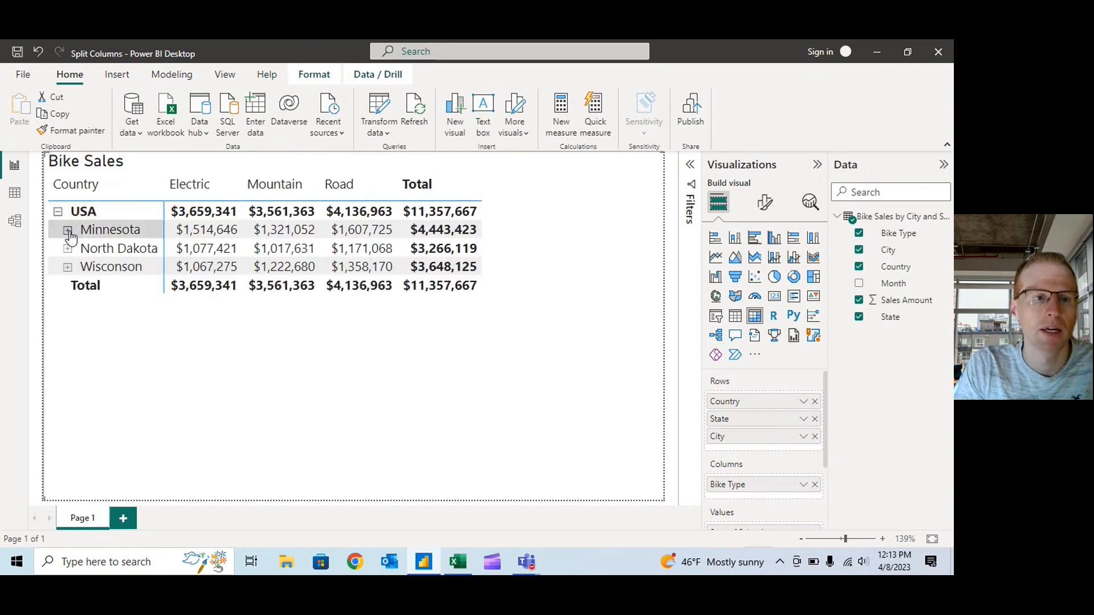
pyautogui.click(68, 231)
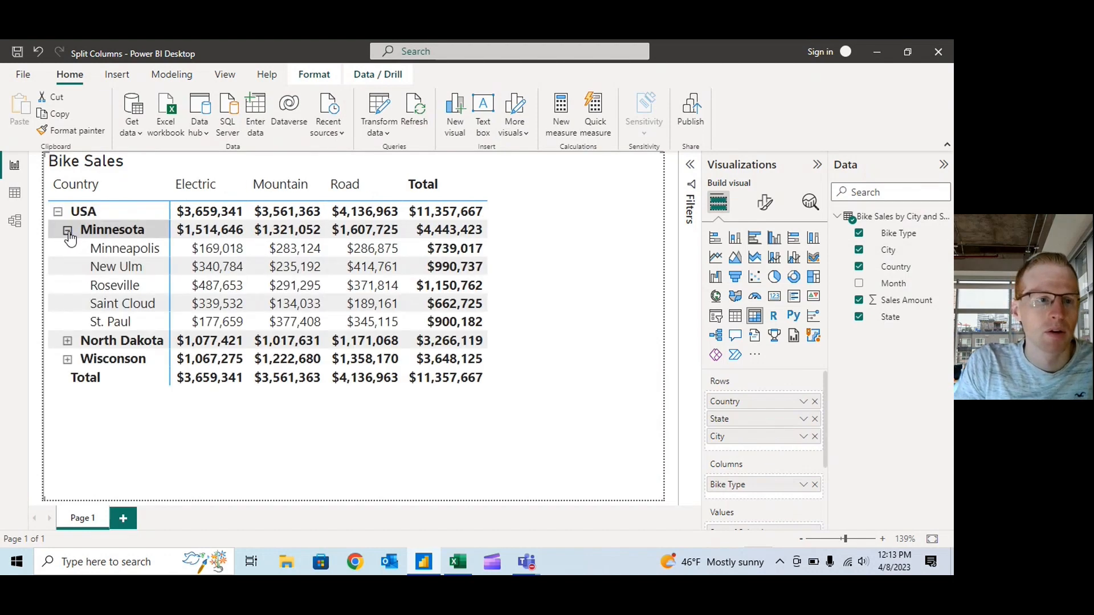